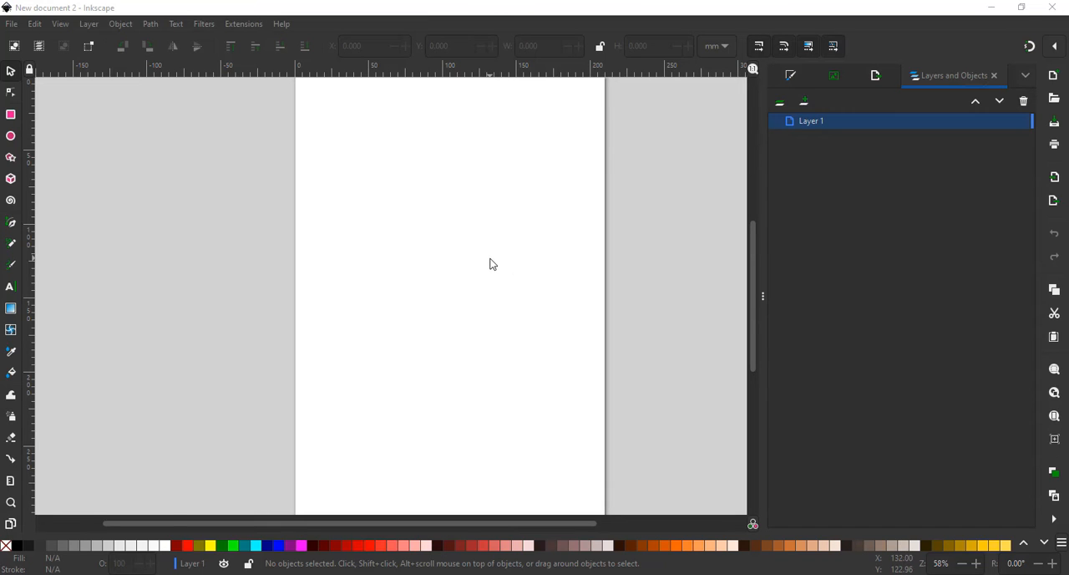
- Set both the display units and the page format units of the document to inches
click(12, 24)
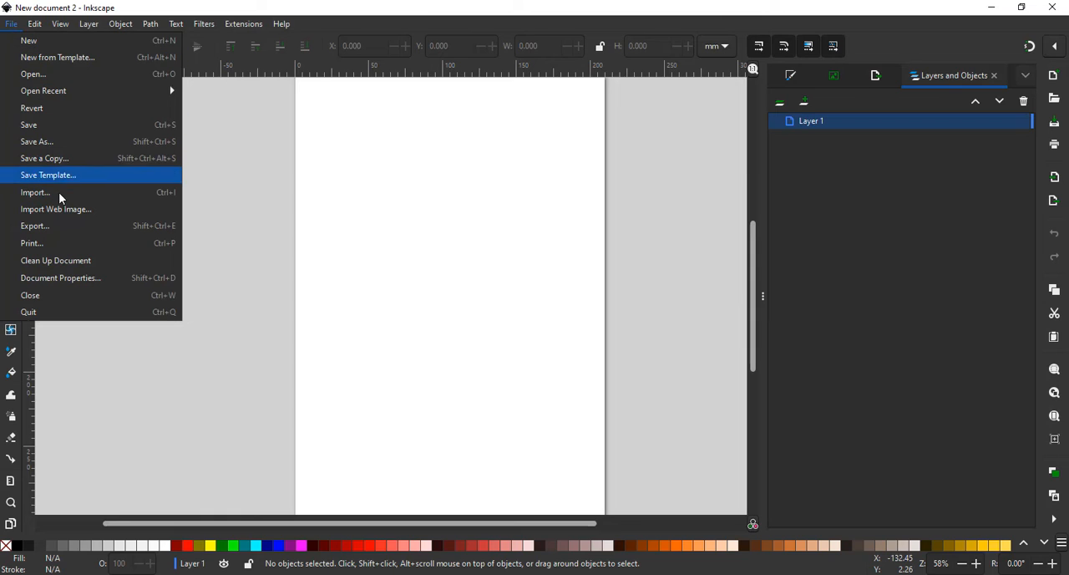
click(94, 282)
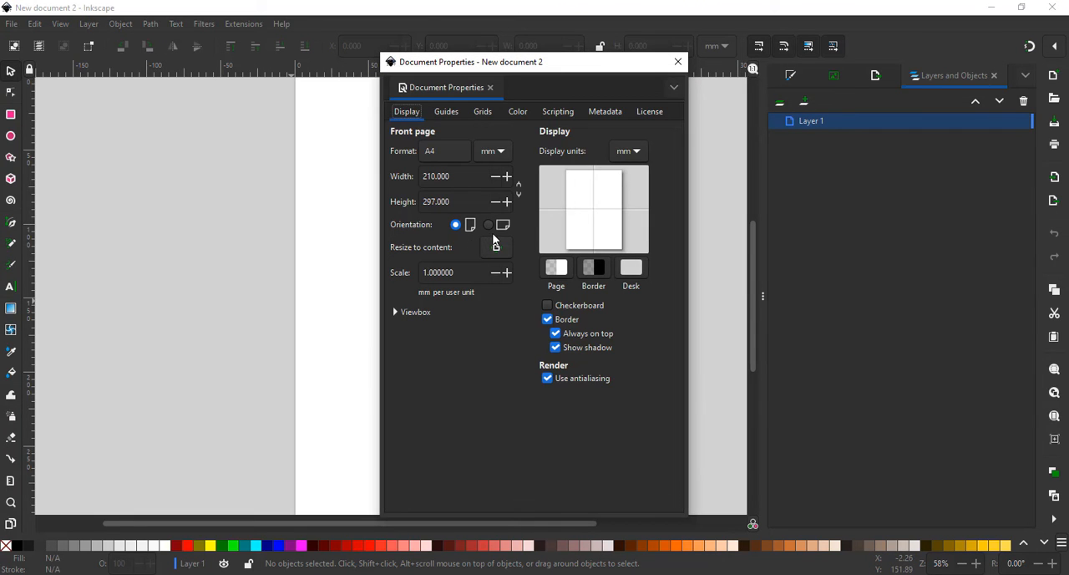
click(642, 153)
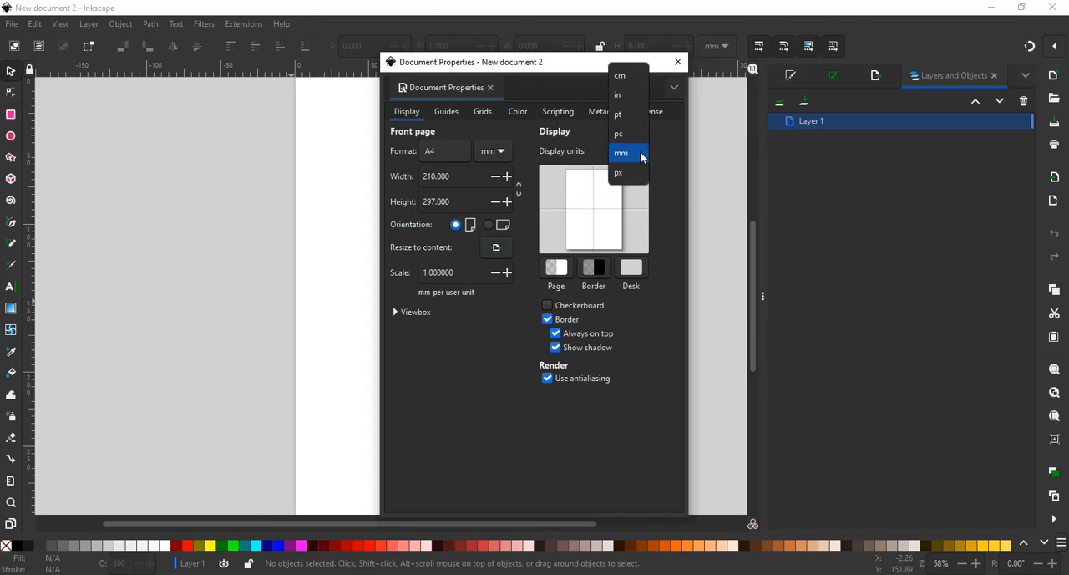
click(627, 96)
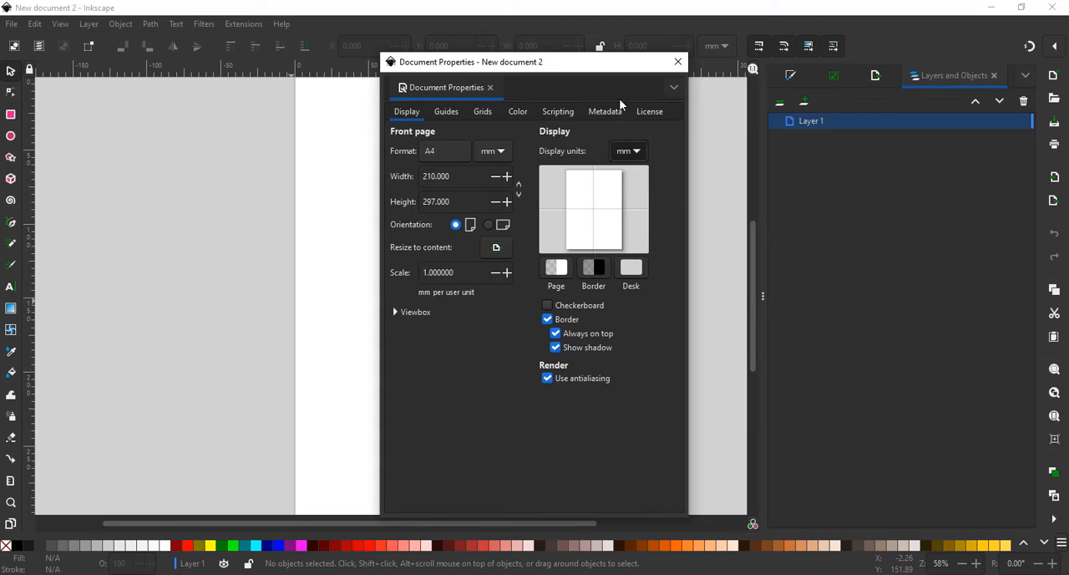
click(503, 153)
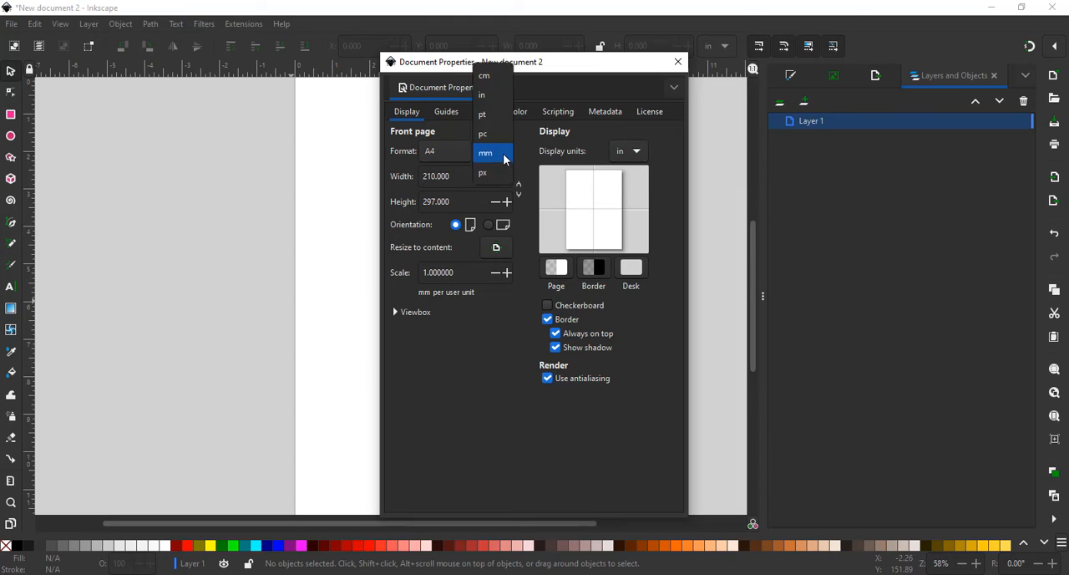
click(495, 96)
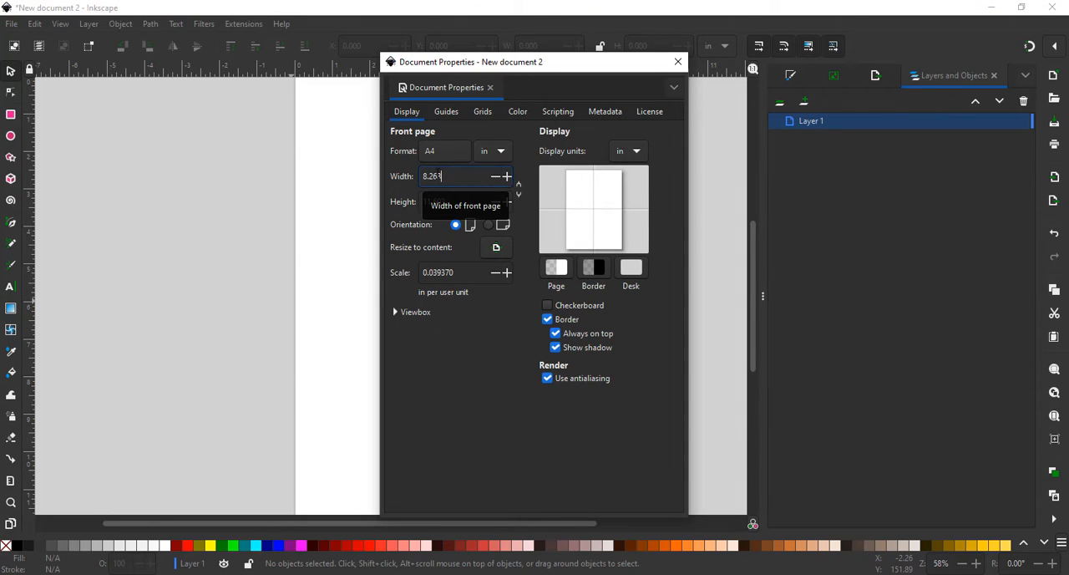
- Set the page to a custom size of 19 in wide by 11 in high
double_click(460, 176)
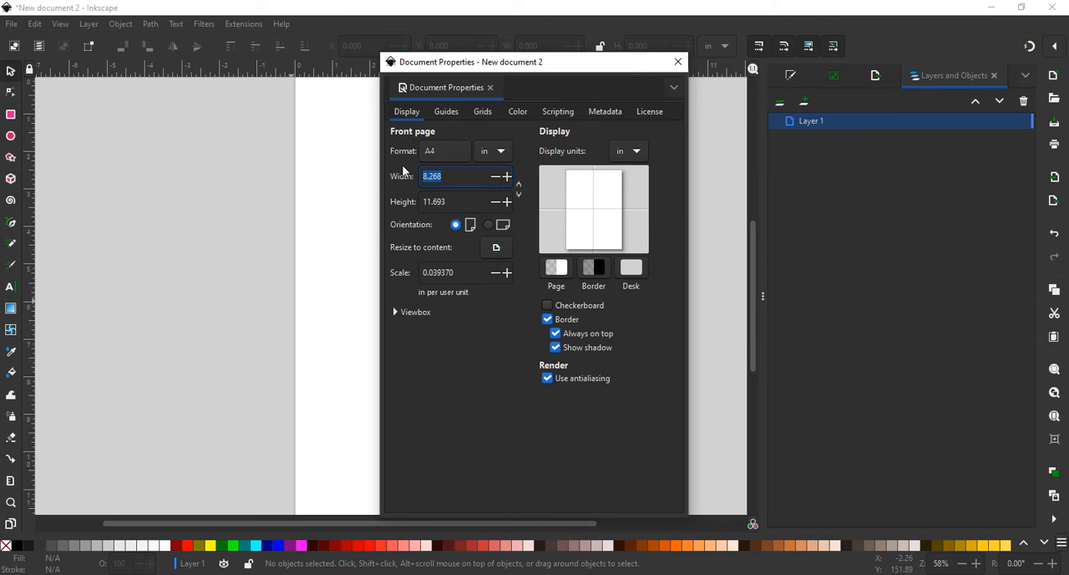
text(19)
key(Tab)
text(11)
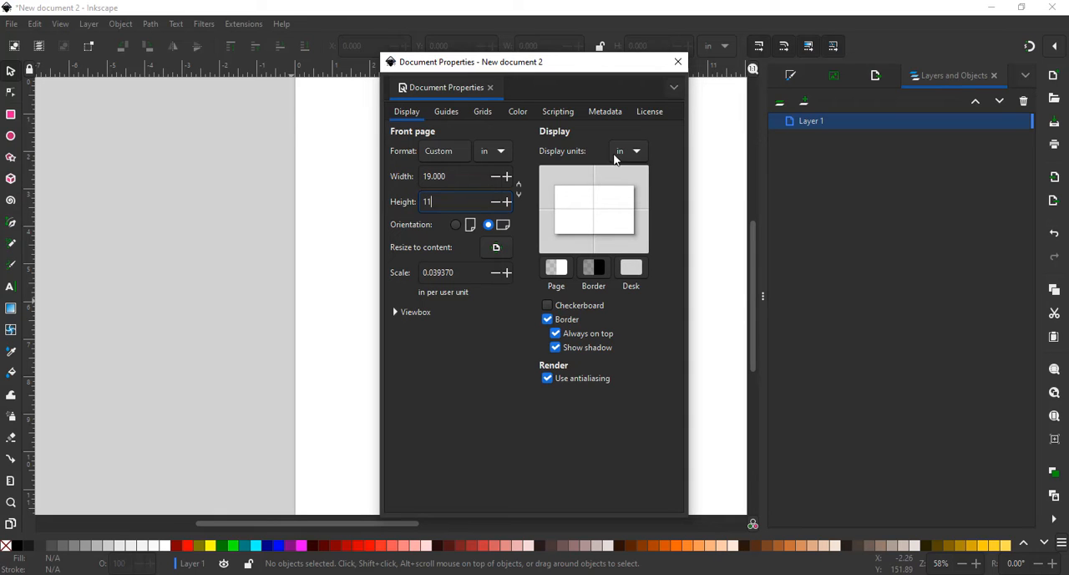
click(678, 63)
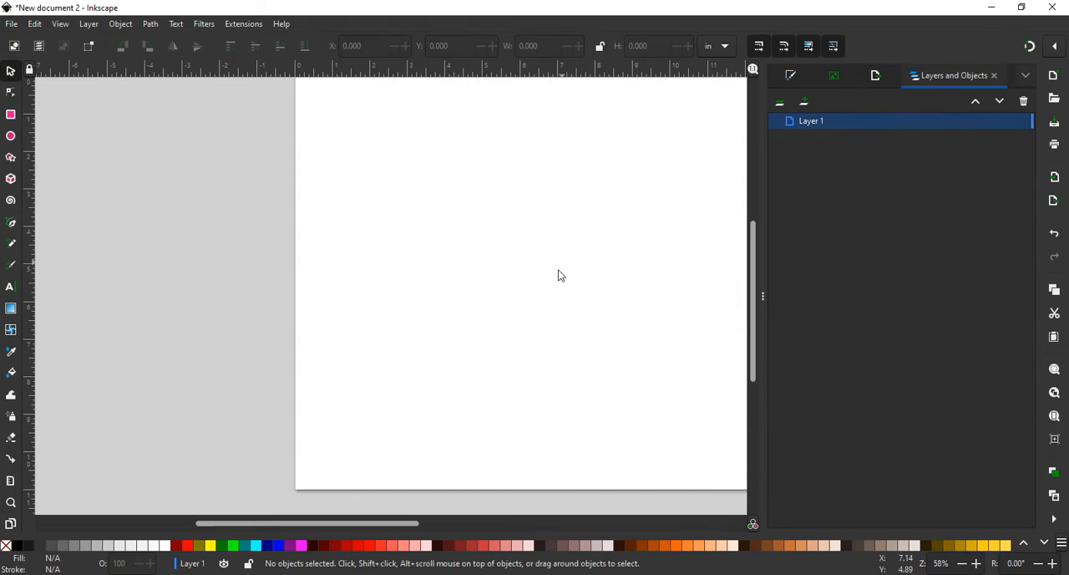
scroll(536, 325, up, 2)
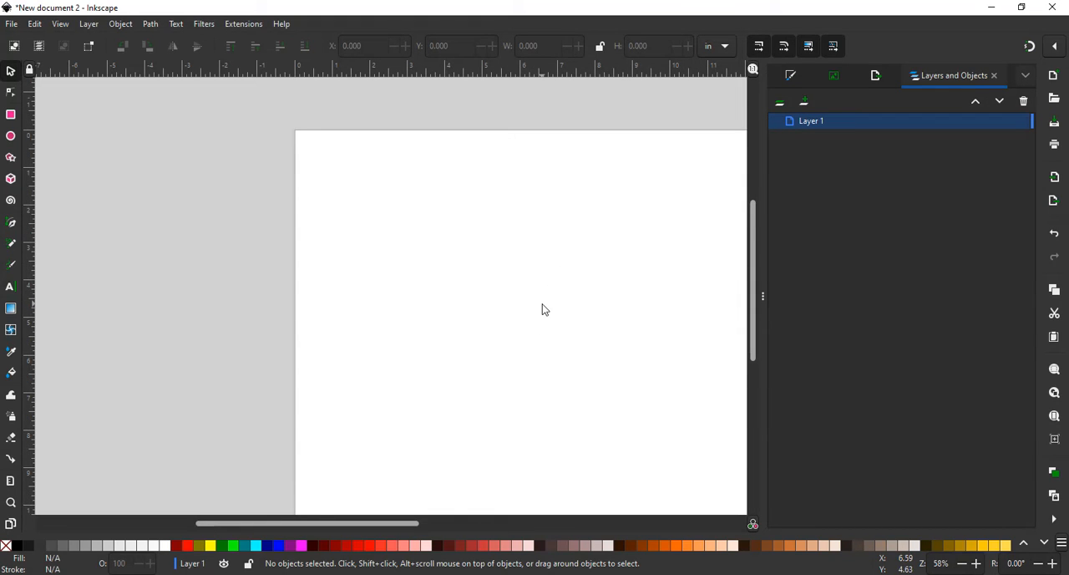
key(minus)
key(minus)
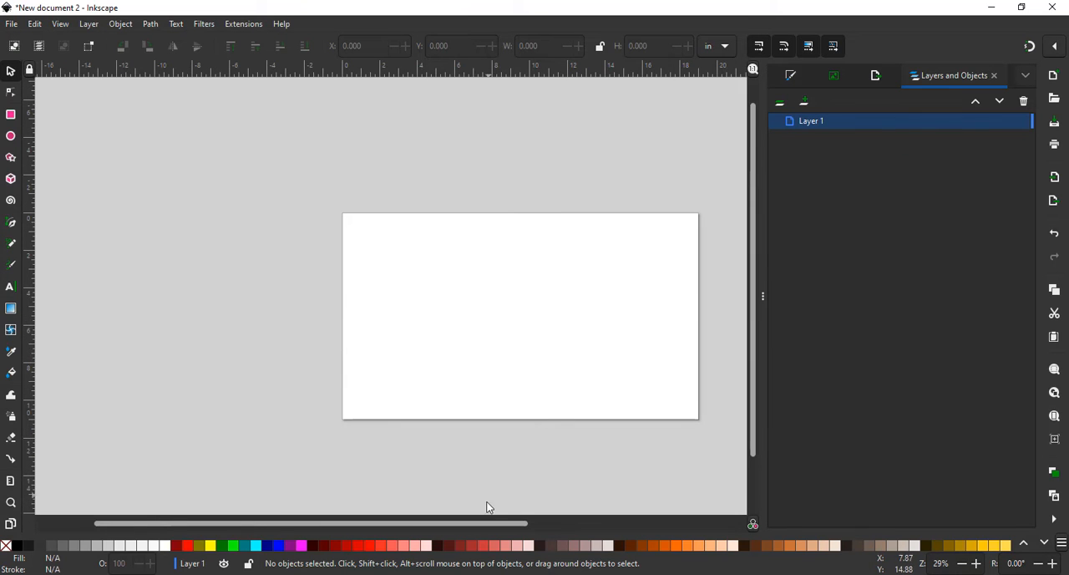
drag(503, 523, 548, 526)
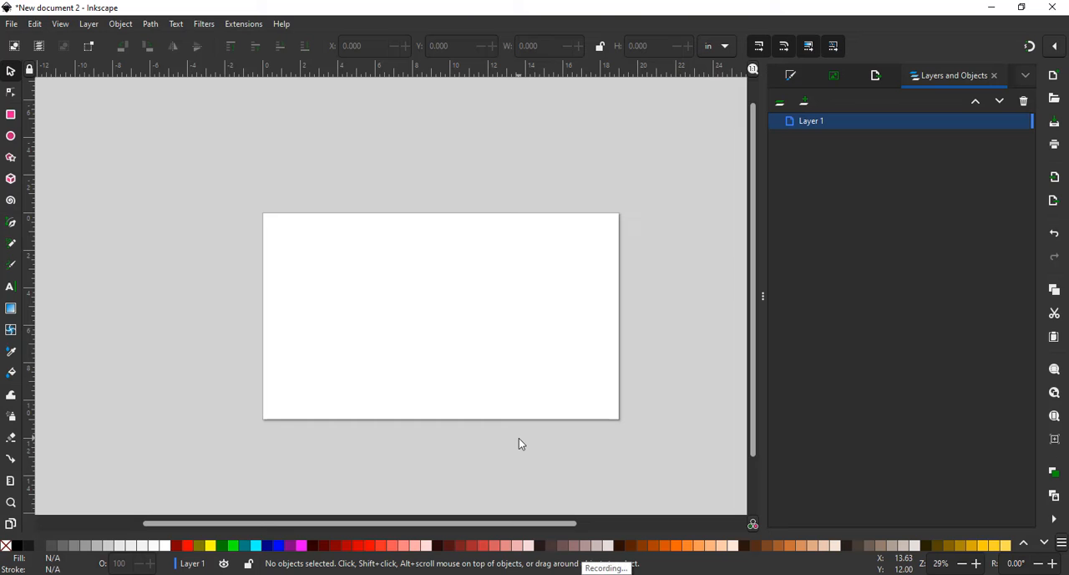
click(606, 573)
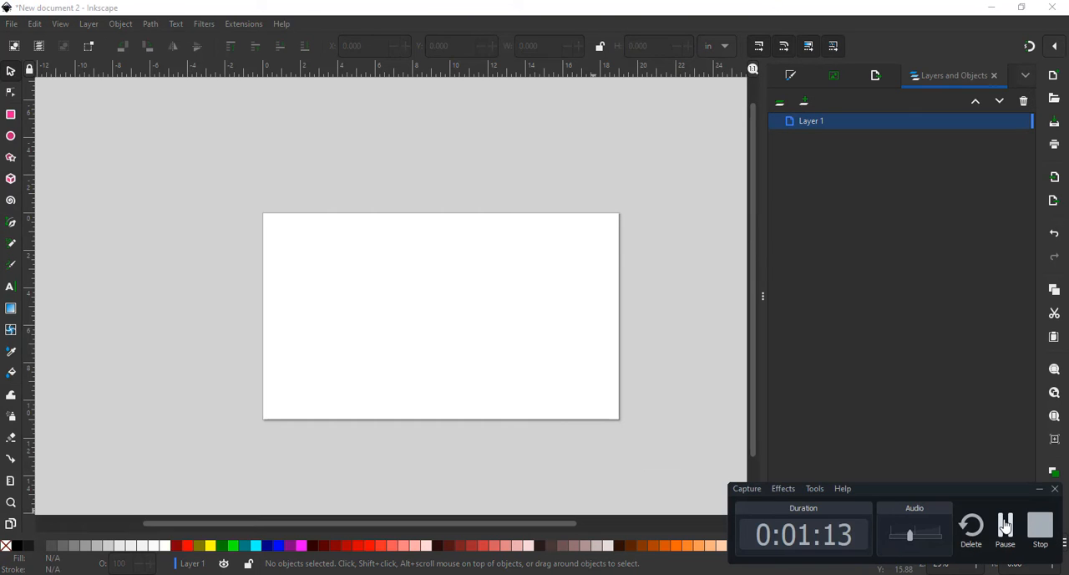
click(1005, 527)
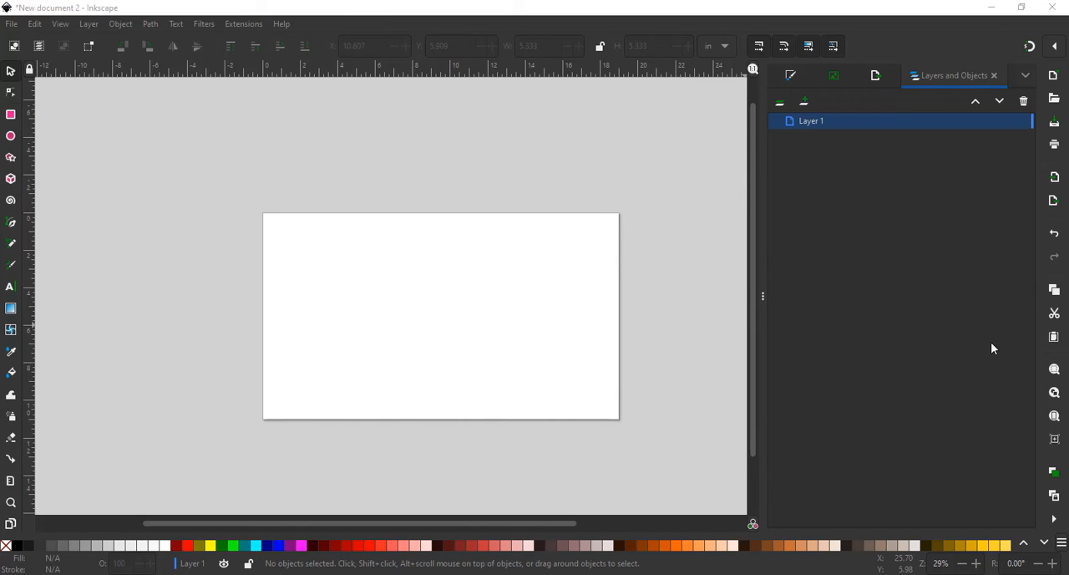
click(13, 24)
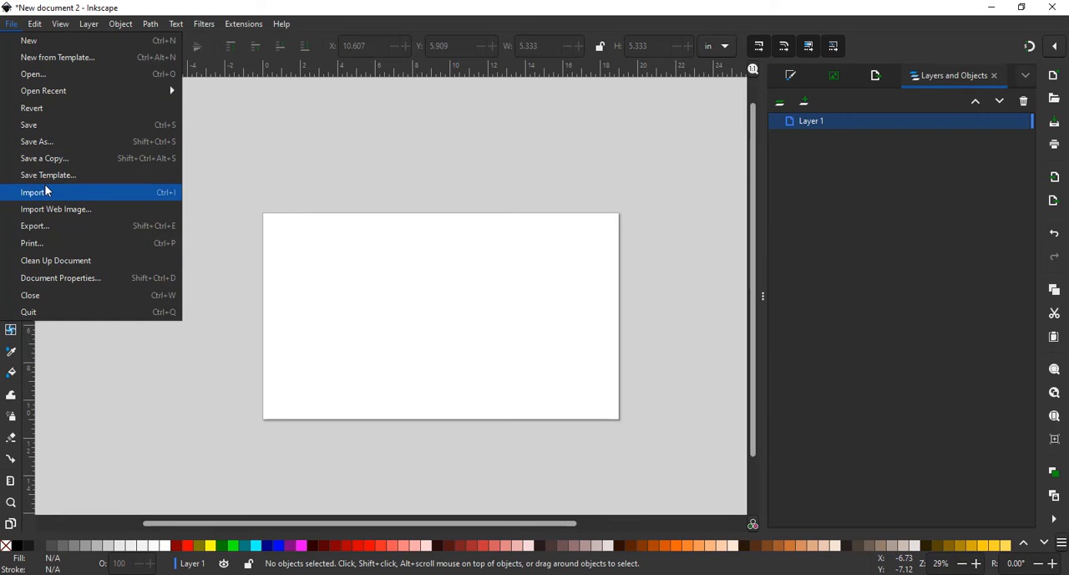
click(11, 26)
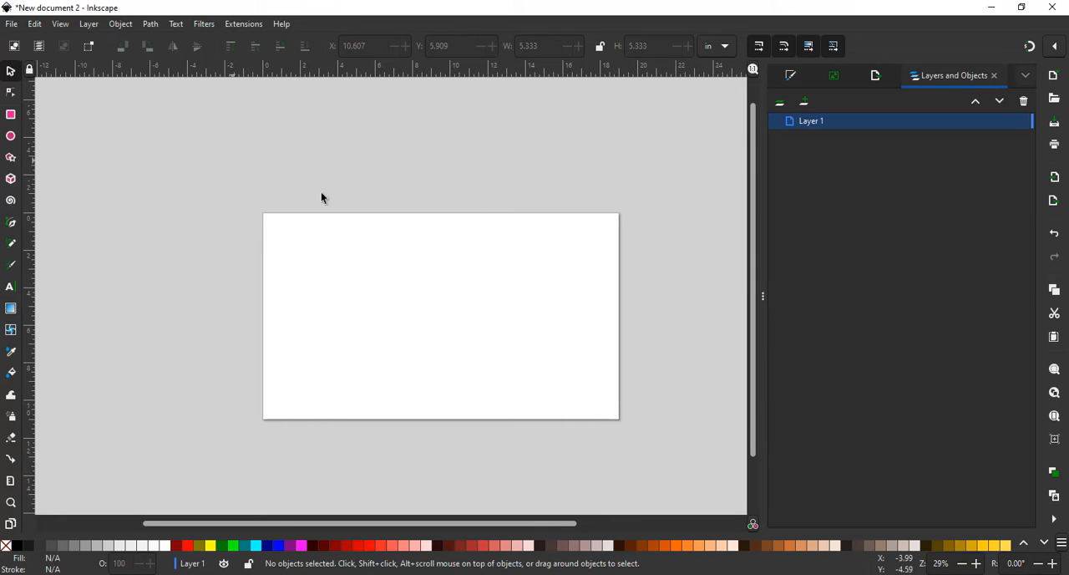
- Bring the cookie icon PNG from the Downloads folder in File Explorer onto the page as an embedded image with DPI from file
key(alt+Tab)
key(Tab)
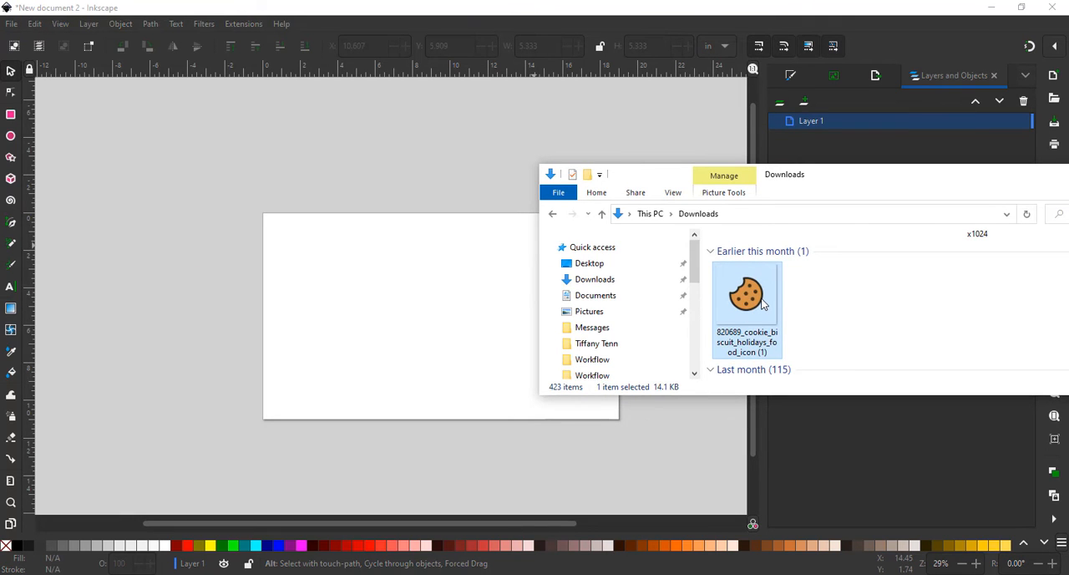
drag(762, 304, 451, 324)
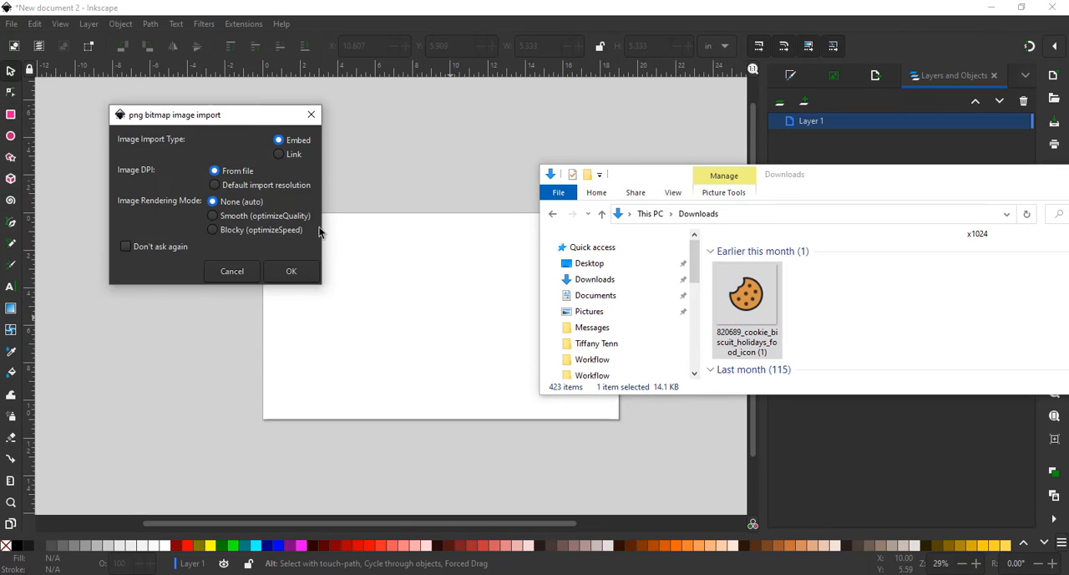
click(292, 271)
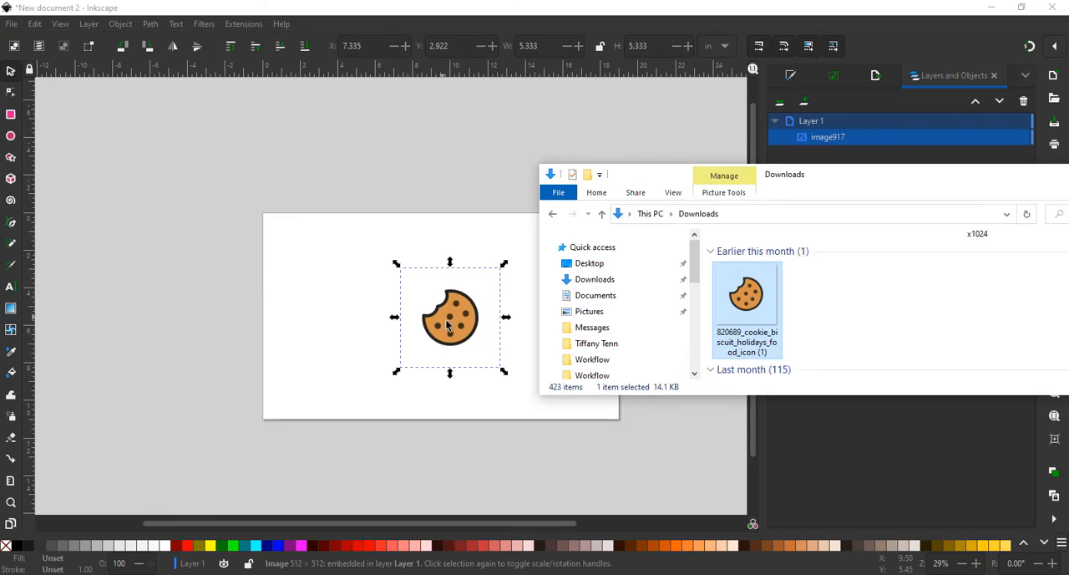
click(457, 334)
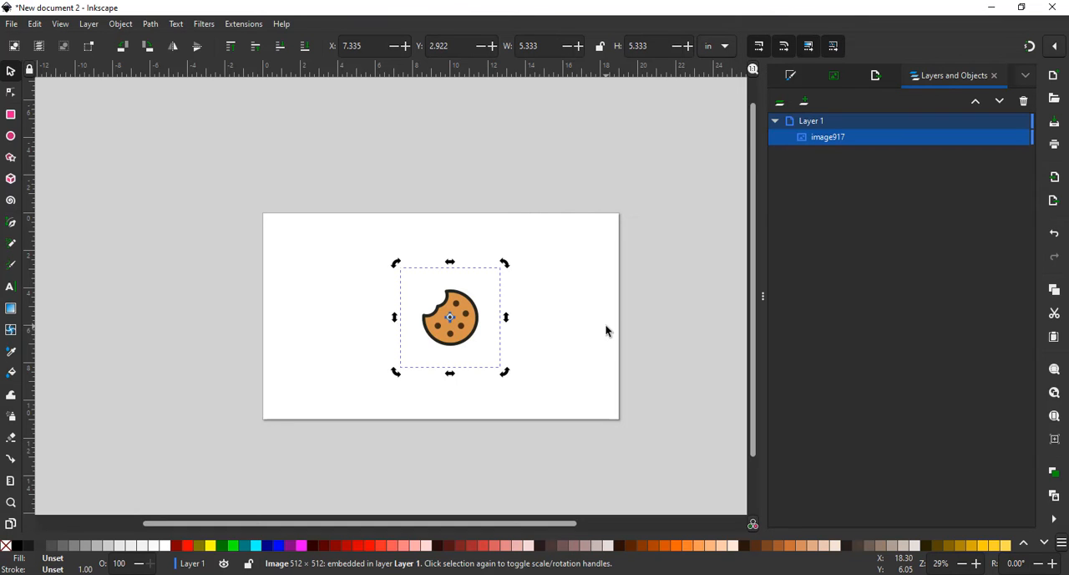
- Trace the cookie image as a single brightness cutoff scan with a threshold of 0.580 to create a solid silhouette
key(F12)
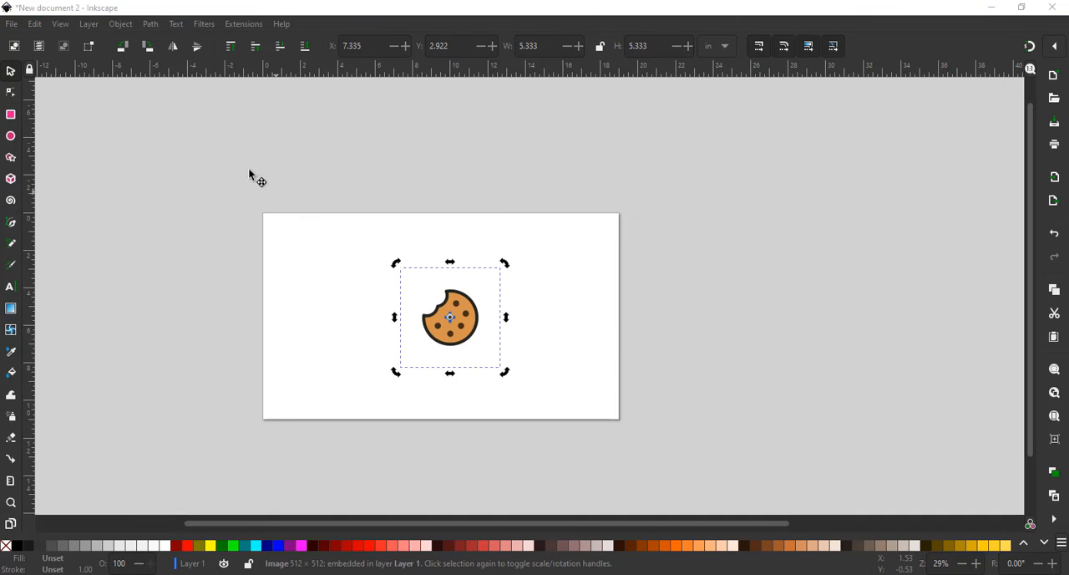
click(158, 26)
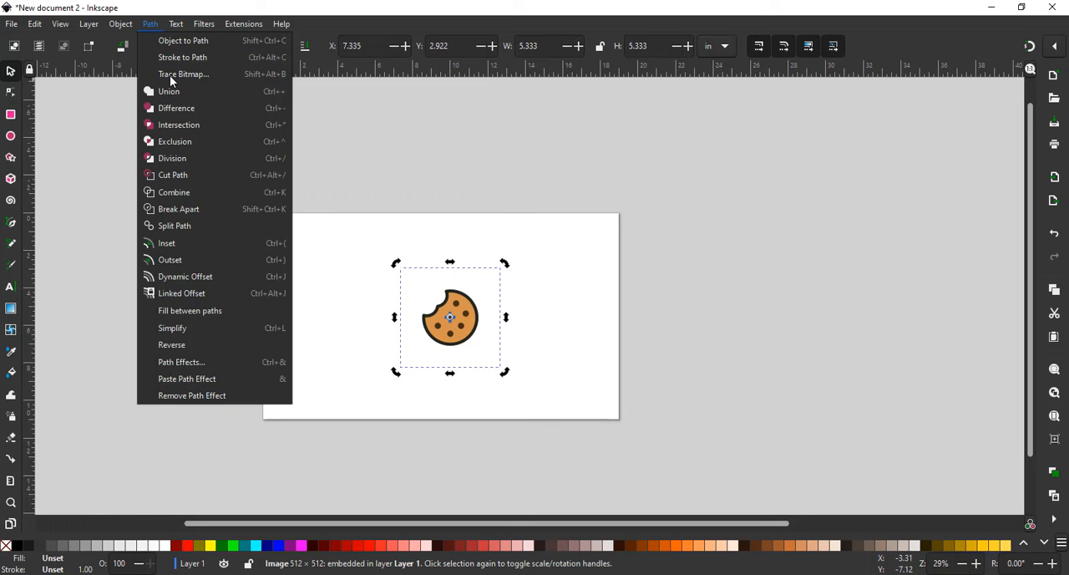
click(182, 74)
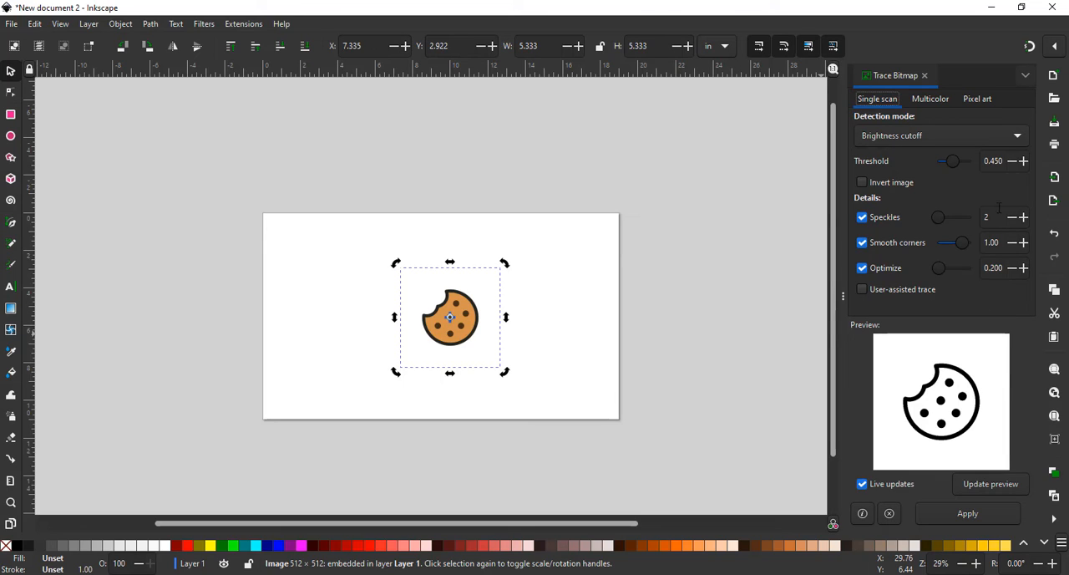
click(1023, 162)
double_click(1024, 166)
double_click(1024, 165)
click(1024, 165)
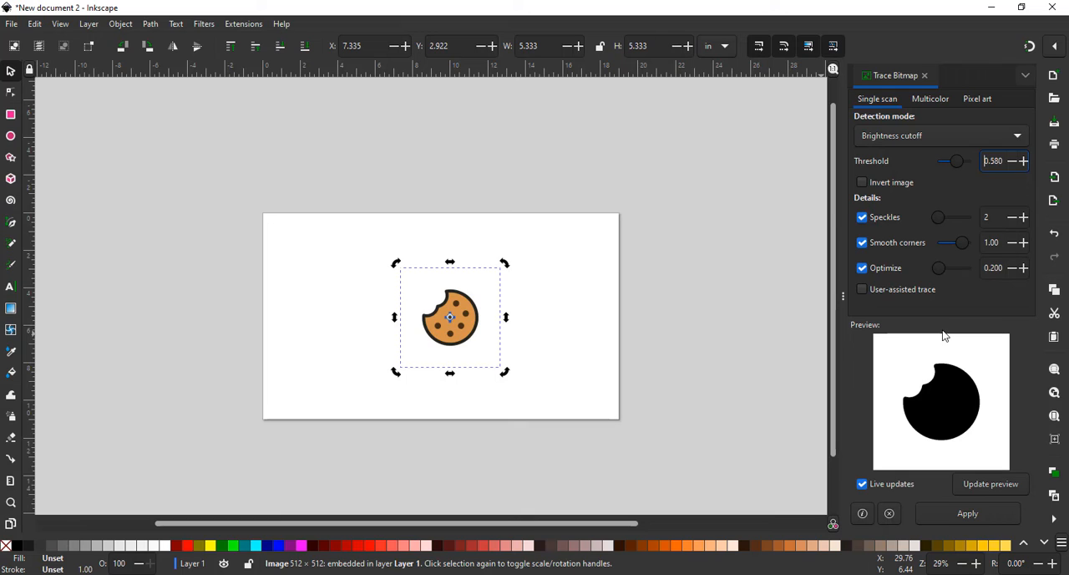
click(971, 516)
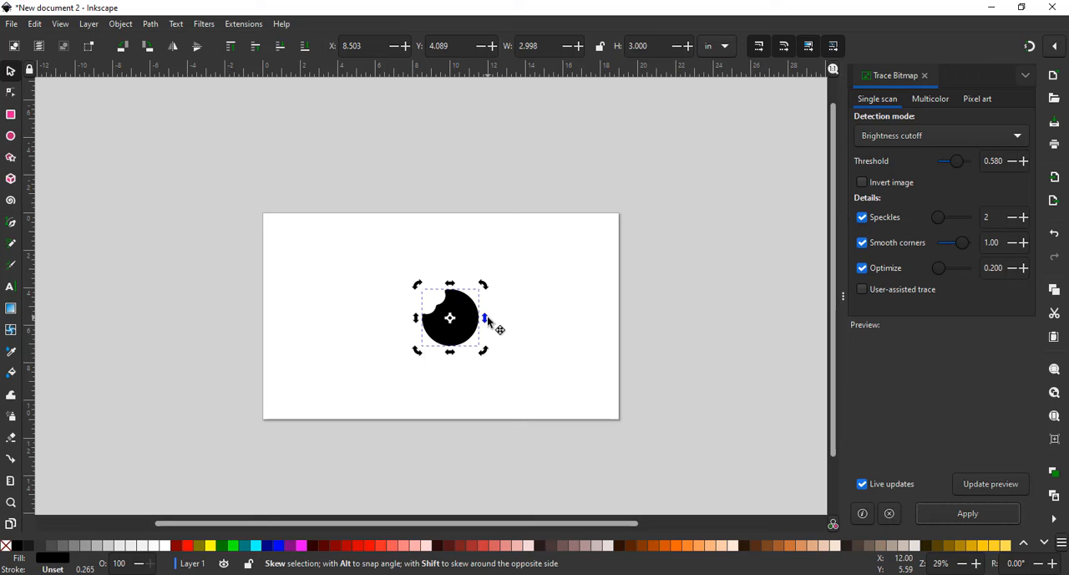
- Show the layers and objects list and move the cookie image above the traced path in Layer 1
scroll(489, 322, up, 5)
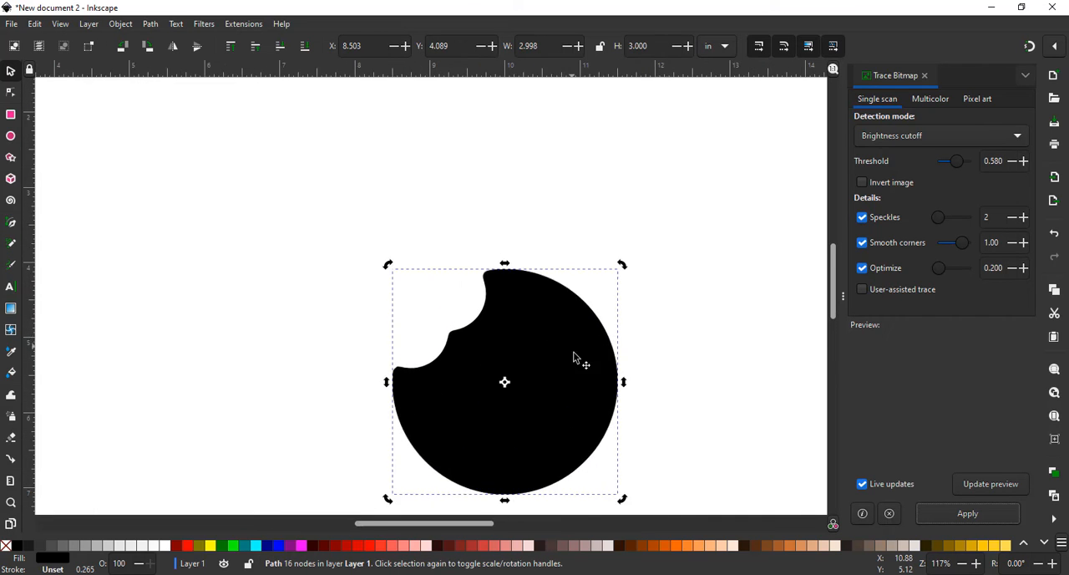
scroll(572, 385, down, 3)
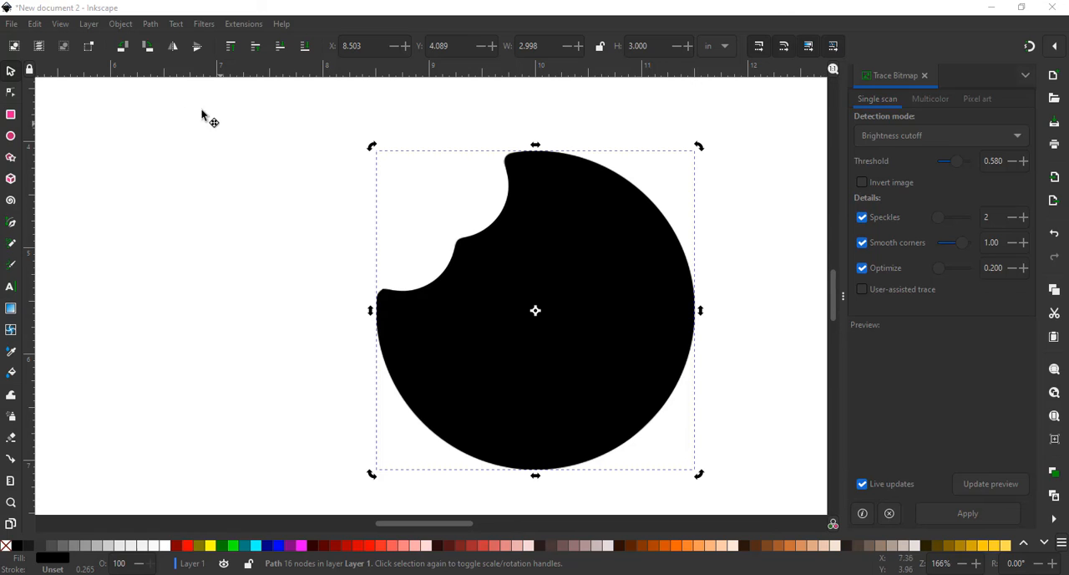
click(87, 24)
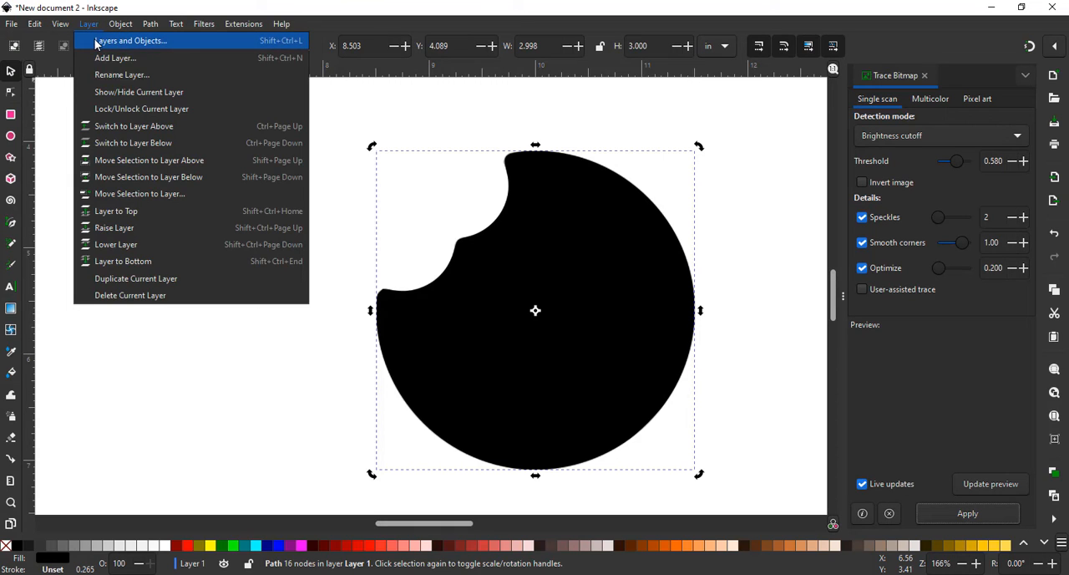
click(96, 43)
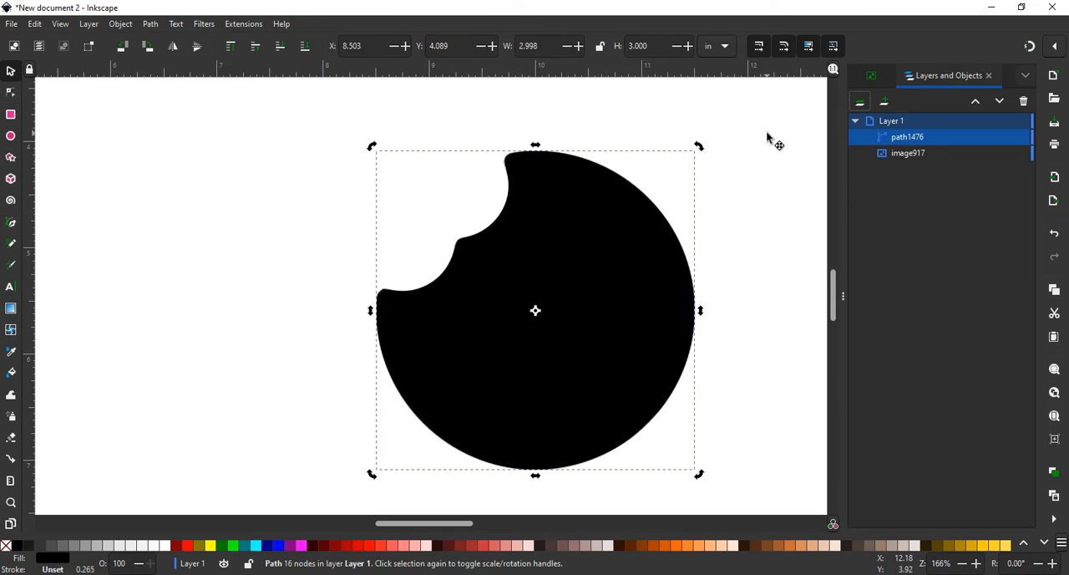
click(923, 142)
click(921, 160)
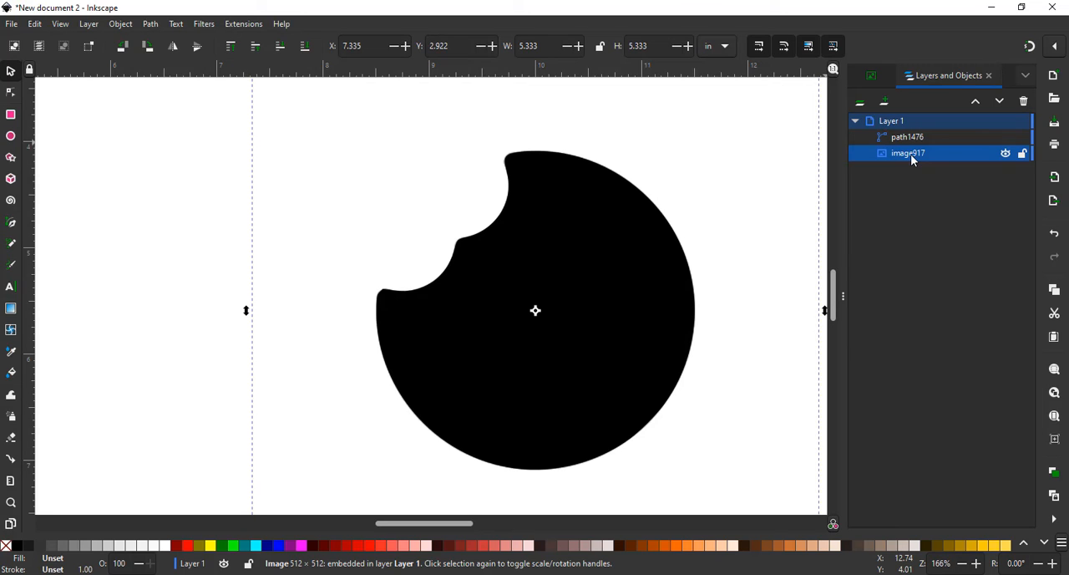
drag(912, 159, 915, 124)
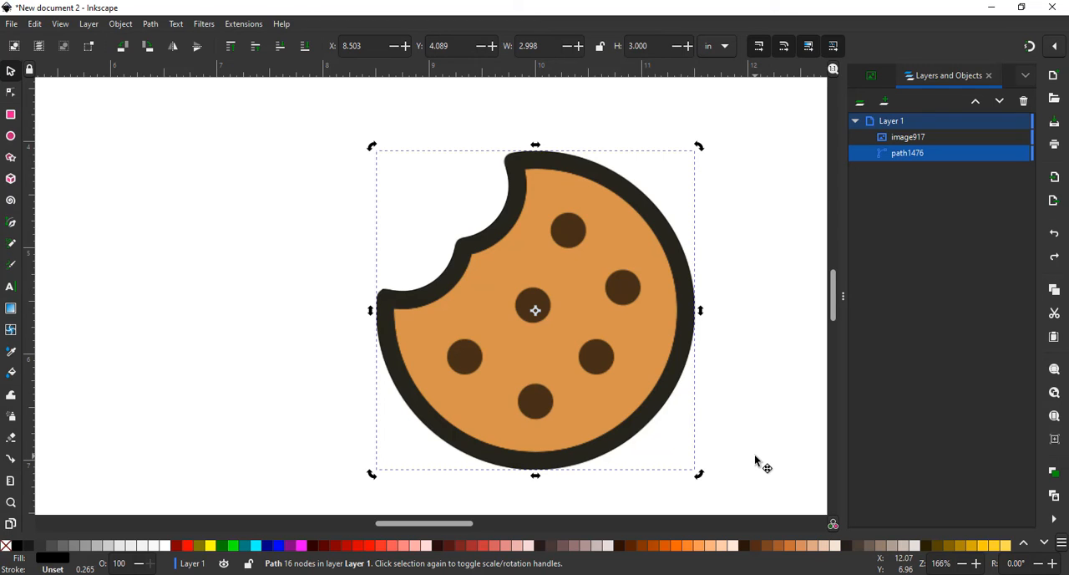
- Rename the traced silhouette path as vector
click(908, 156)
click(909, 155)
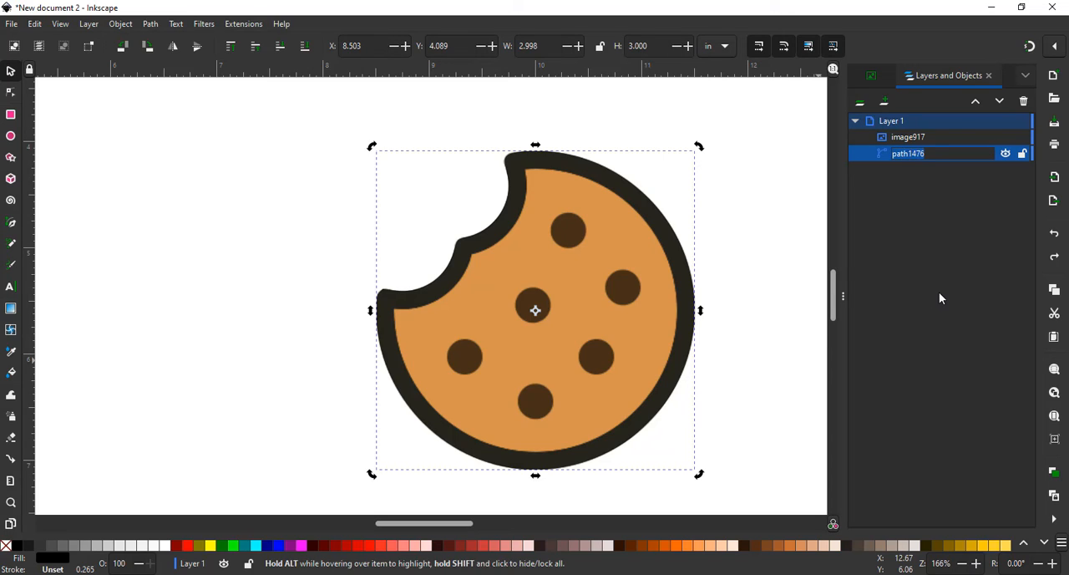
text(vector)
key(Return)
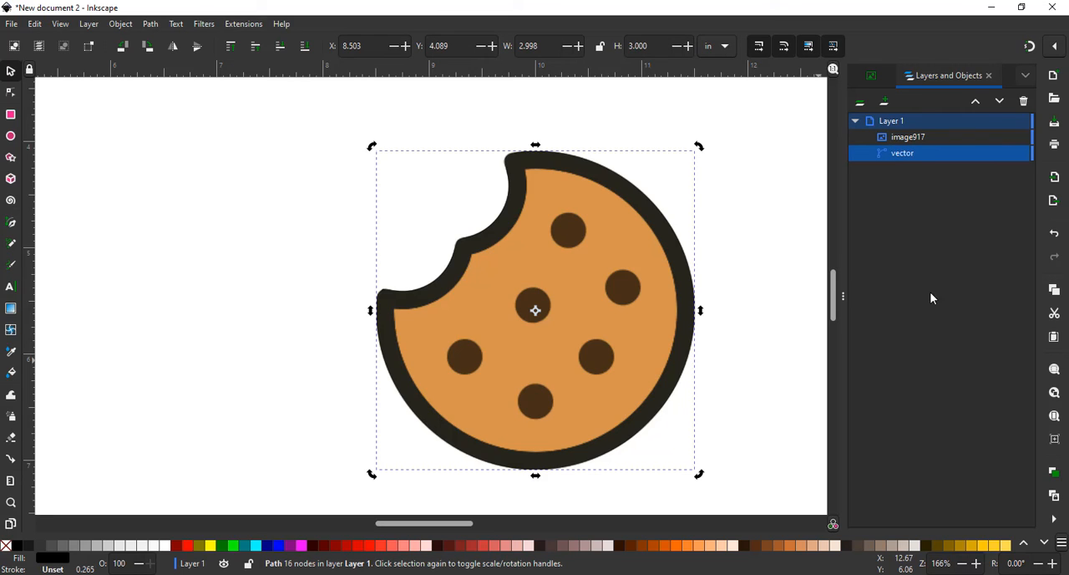
- Rename the cookie image object in Layer 1 as engrave
click(914, 140)
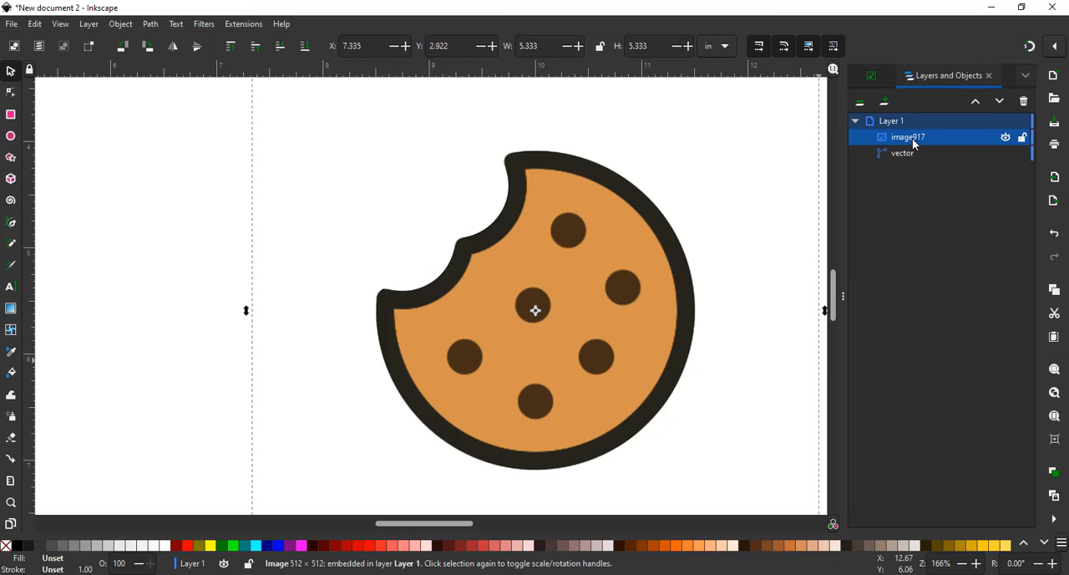
double_click(913, 144)
text(engrave)
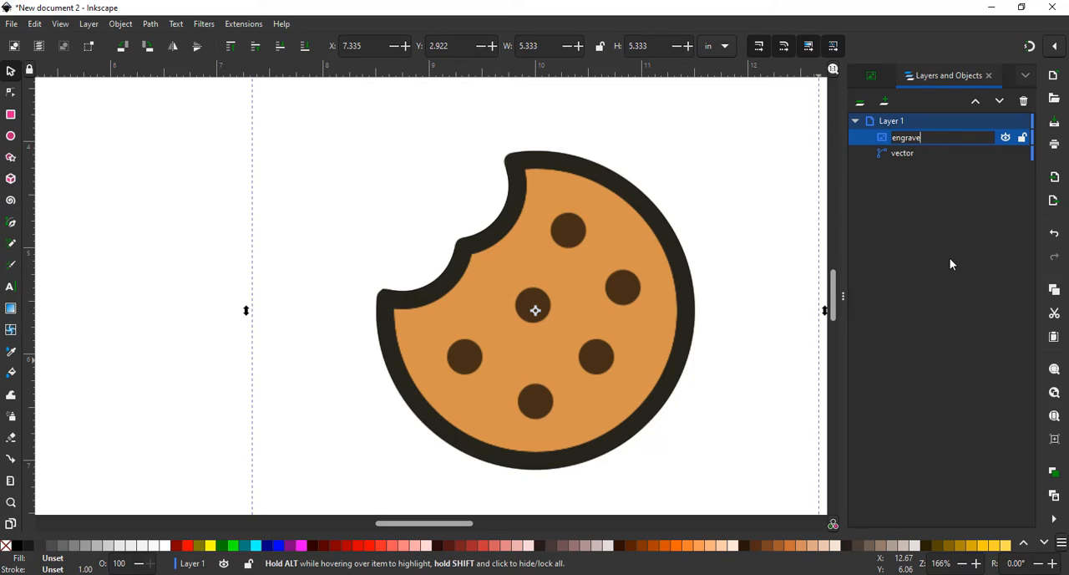
key(Return)
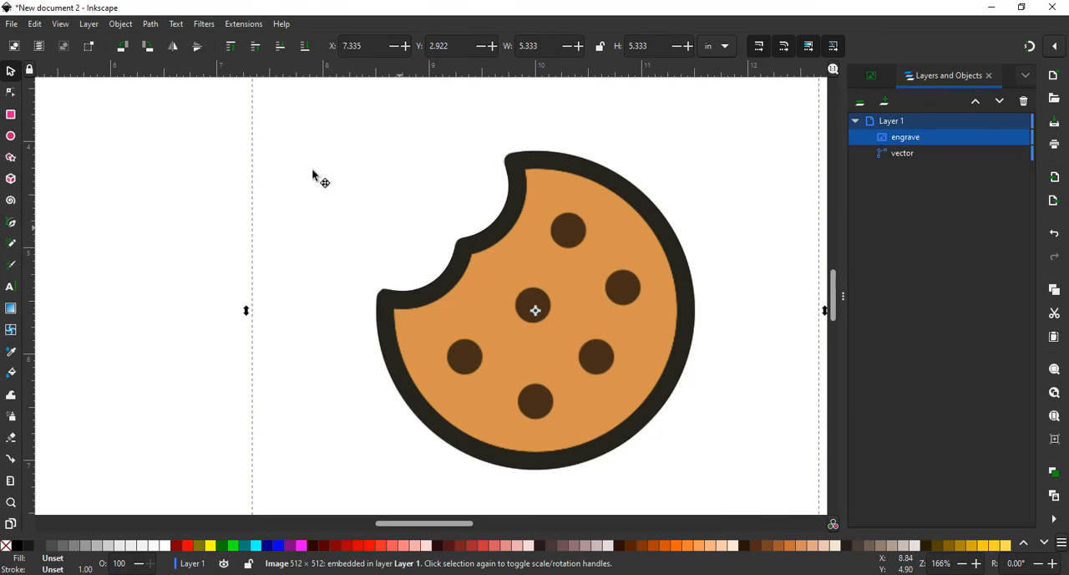
- Save the document in the Downloads folder as a Plain SVG file named cookie
click(14, 23)
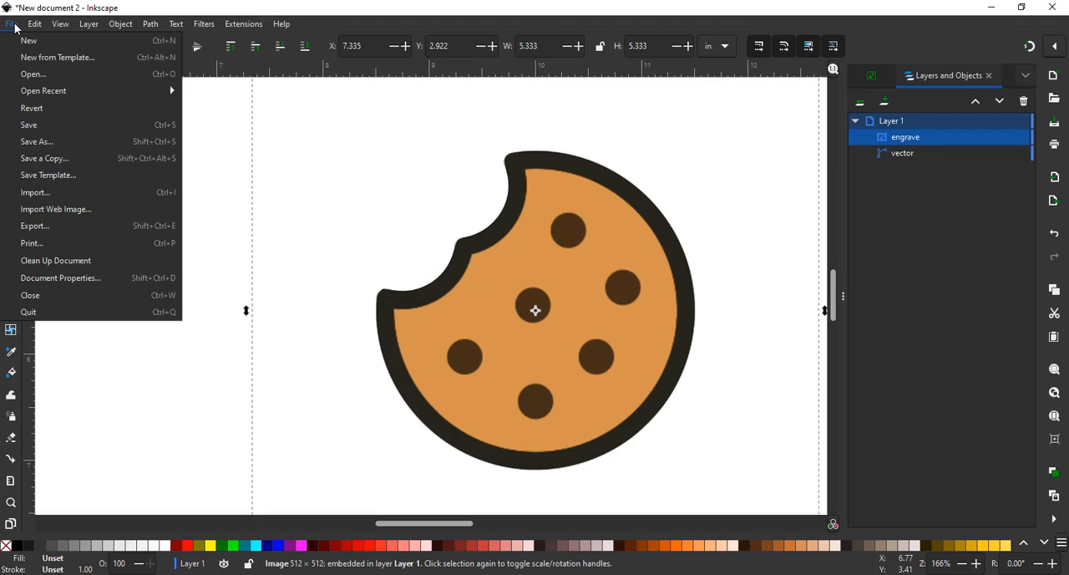
click(48, 143)
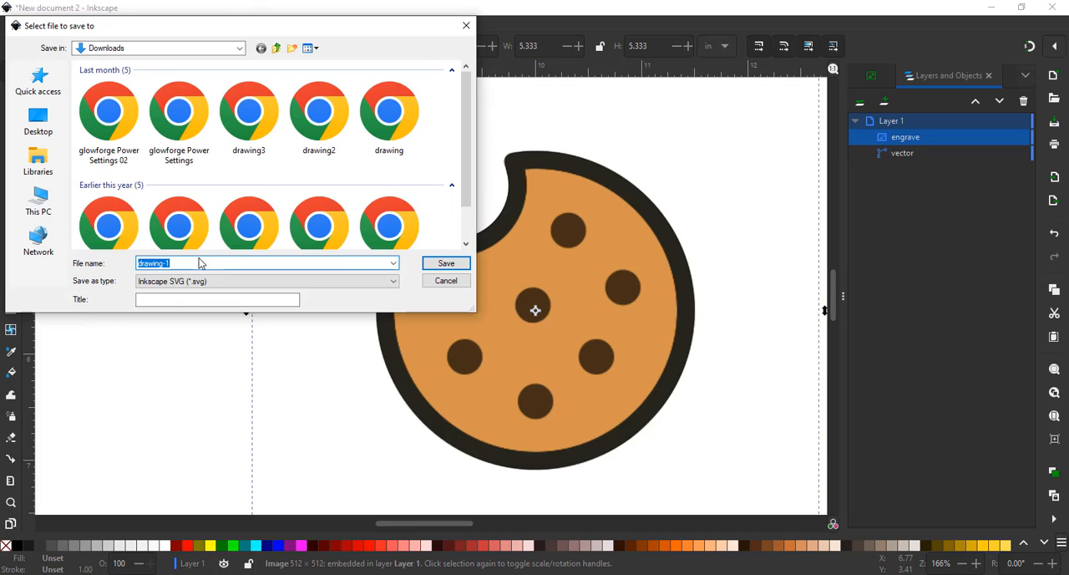
click(232, 285)
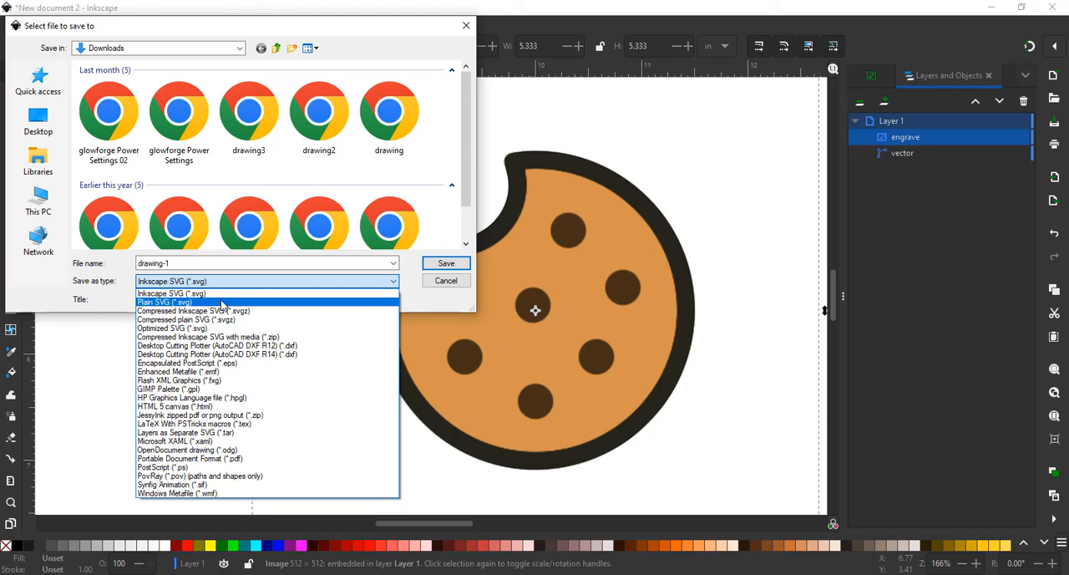
click(222, 302)
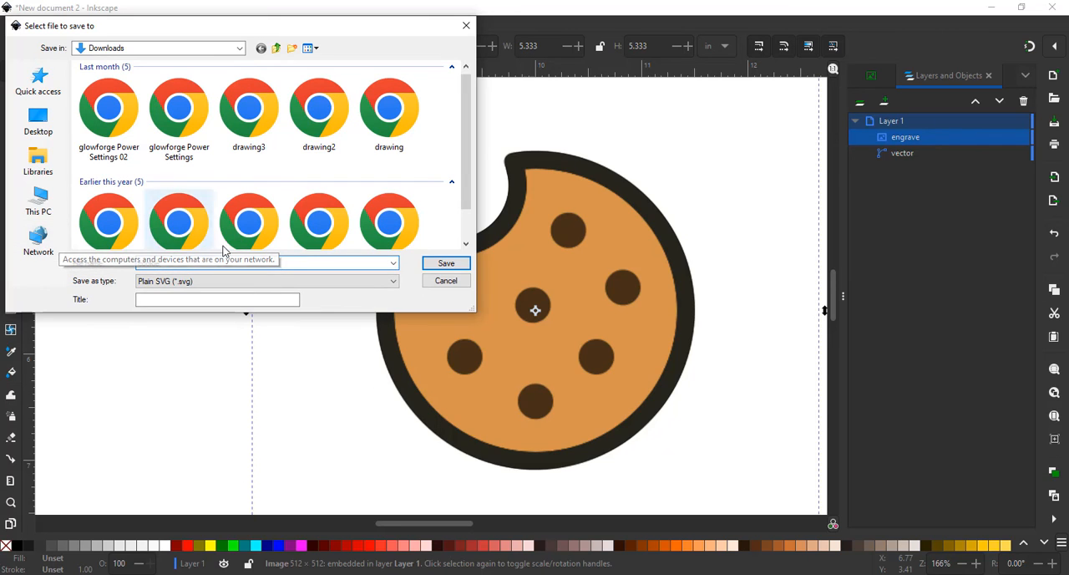
text(cookie)
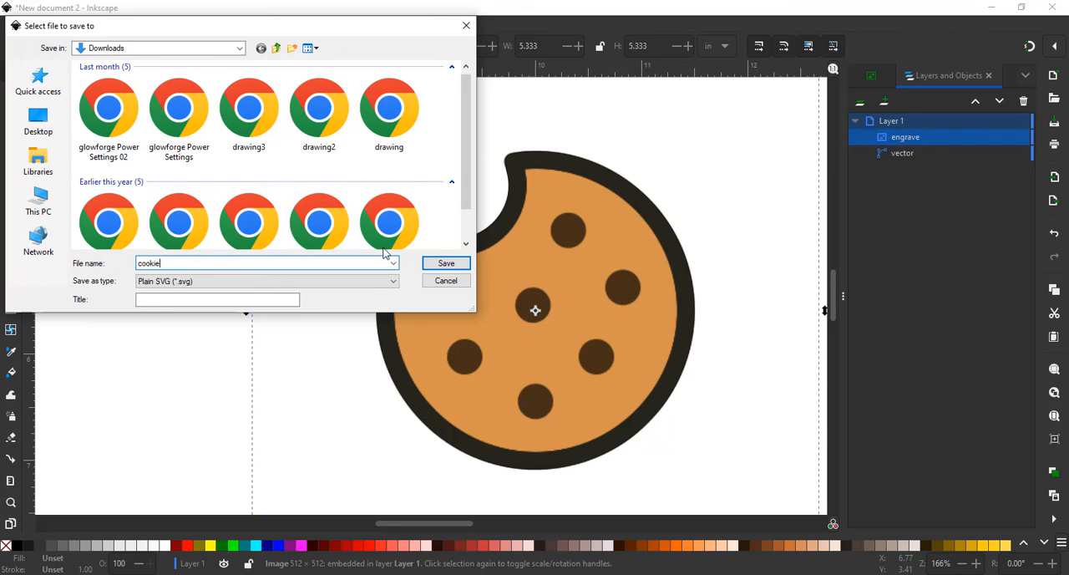
click(446, 264)
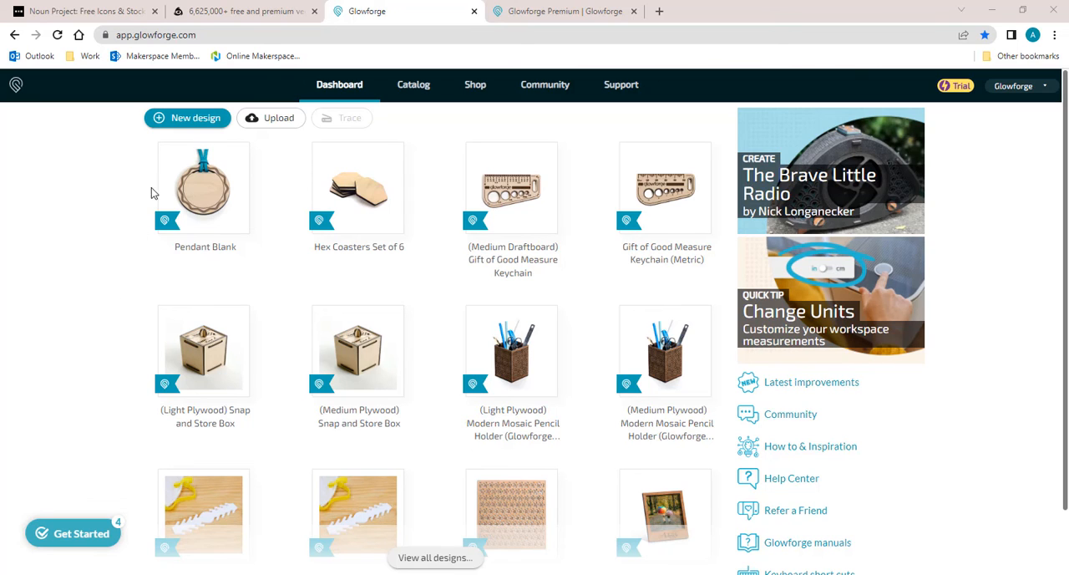
- Switch to the Glowforge web app in Chrome and upload the cookie SVG from the Downloads folder
click(264, 127)
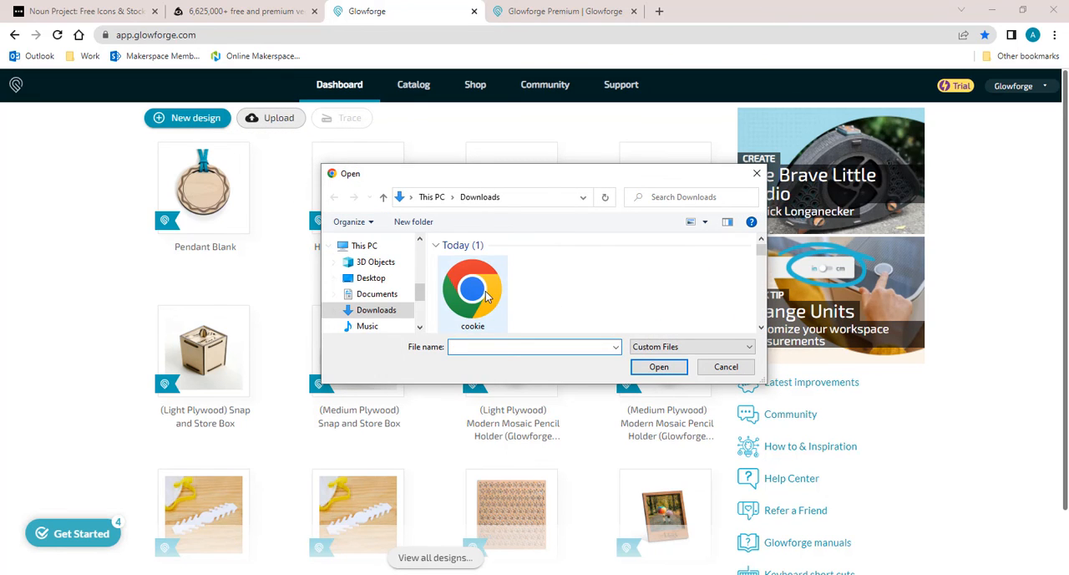
double_click(472, 290)
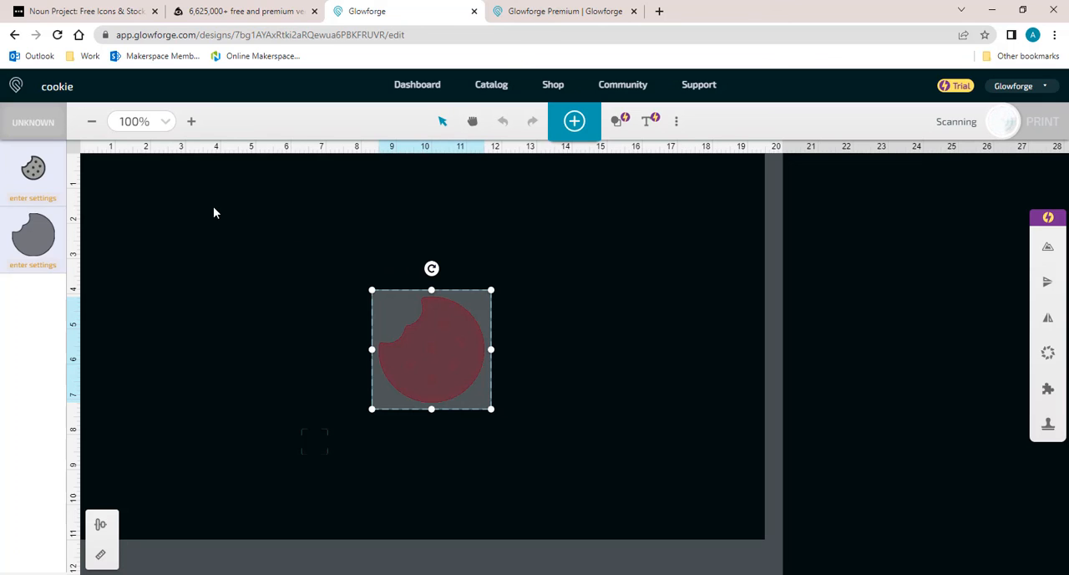
- Examine which laser operations are available for the detailed cookie image, then close its settings
click(32, 197)
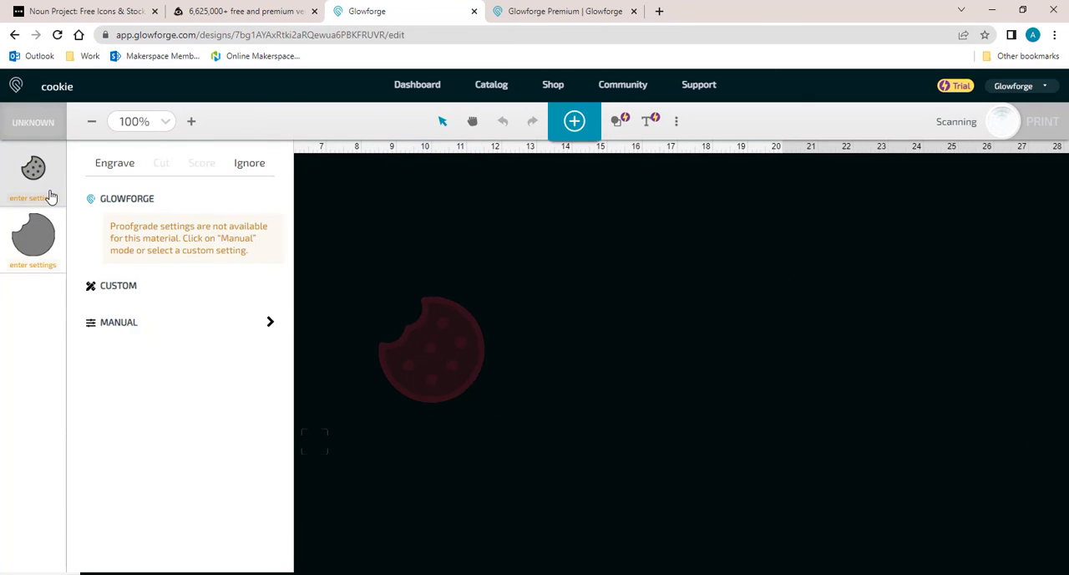
click(106, 174)
click(332, 189)
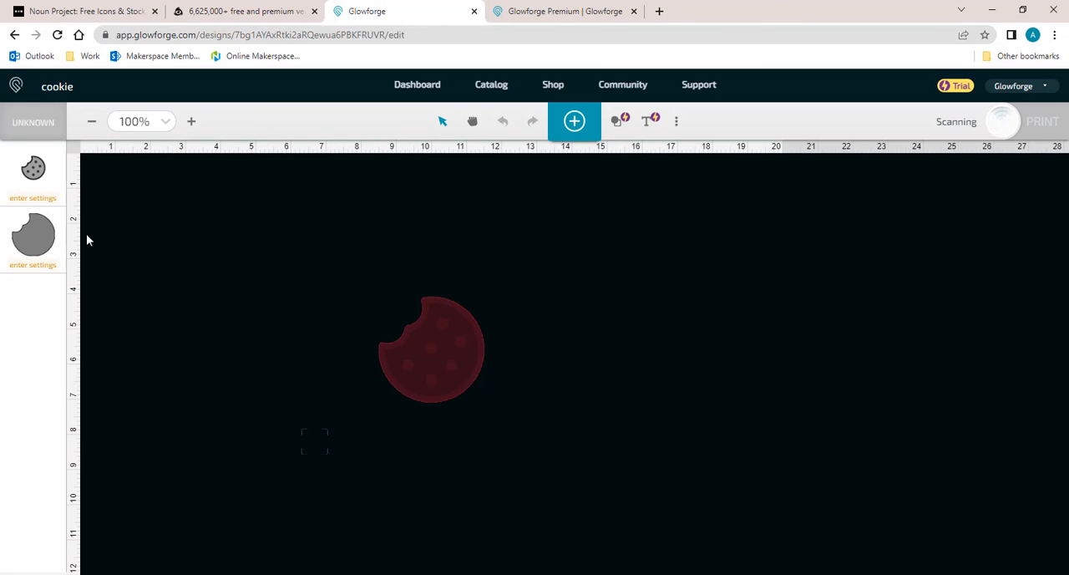
- Examine the engrave, cut and score options available for the solid cookie silhouette, then close its settings
click(29, 245)
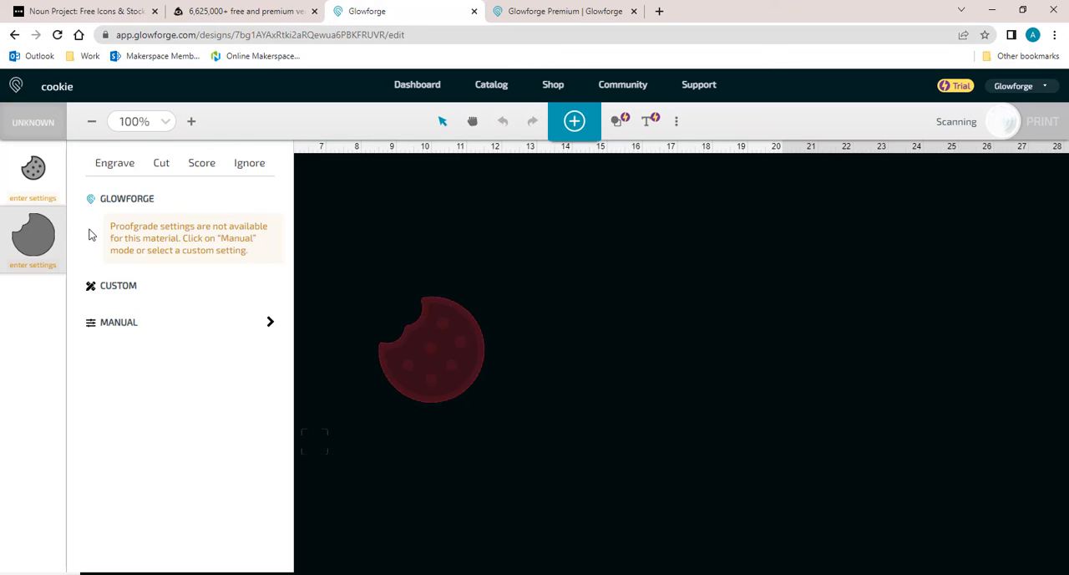
click(111, 171)
click(151, 175)
click(201, 171)
click(423, 243)
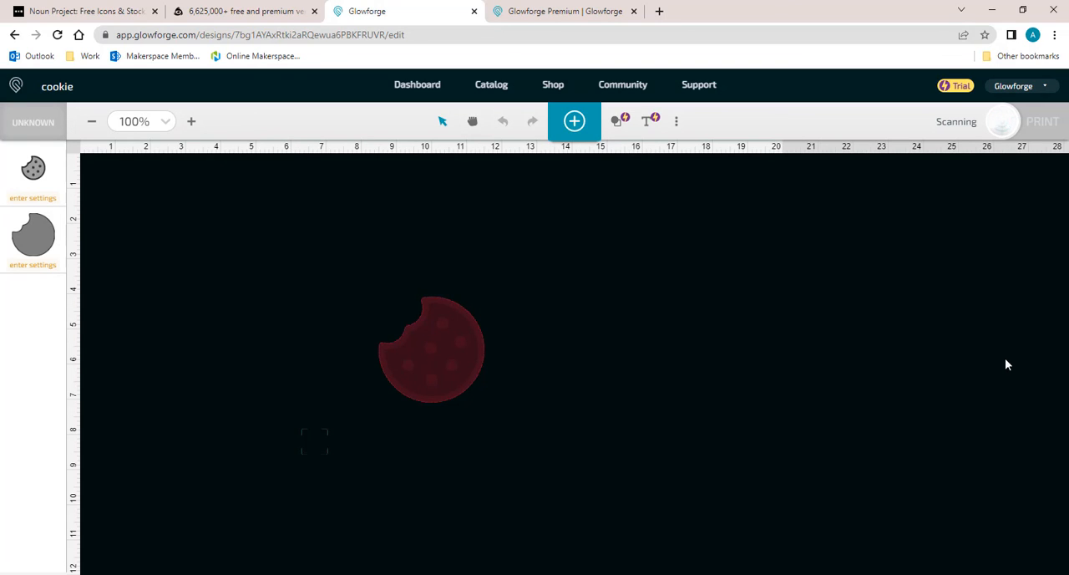